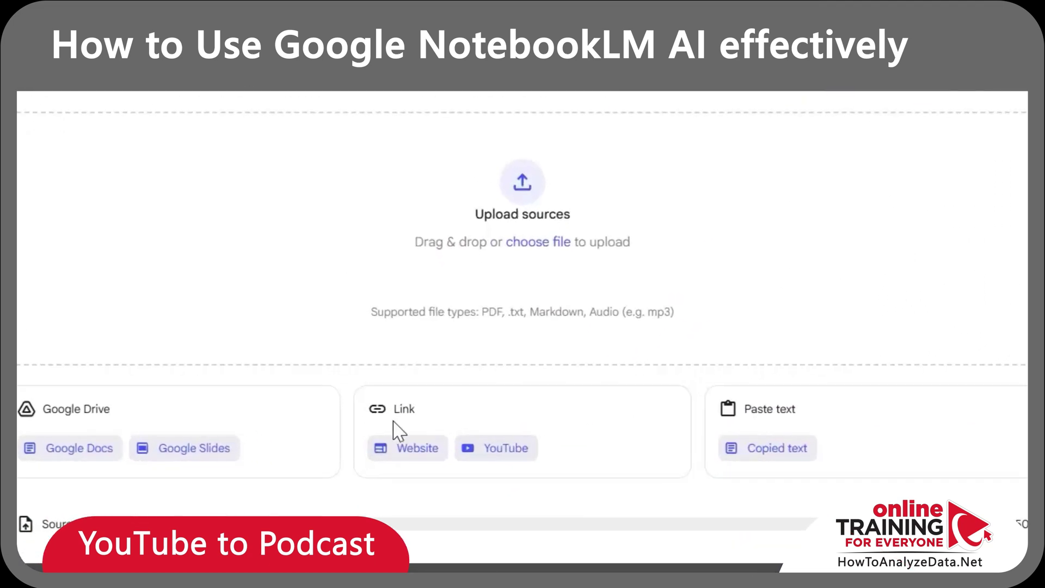
Add the Stanford CS229 lecture as a source by pasting its YouTube link.
{"action": "left_click", "coordinate": [502, 451]}
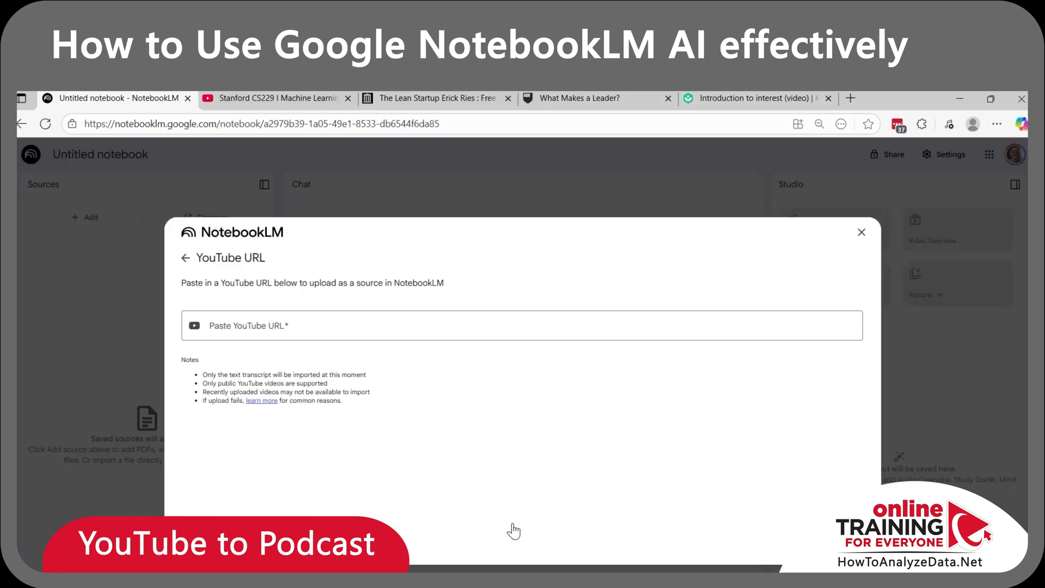
{"action": "left_click", "coordinate": [234, 328]}
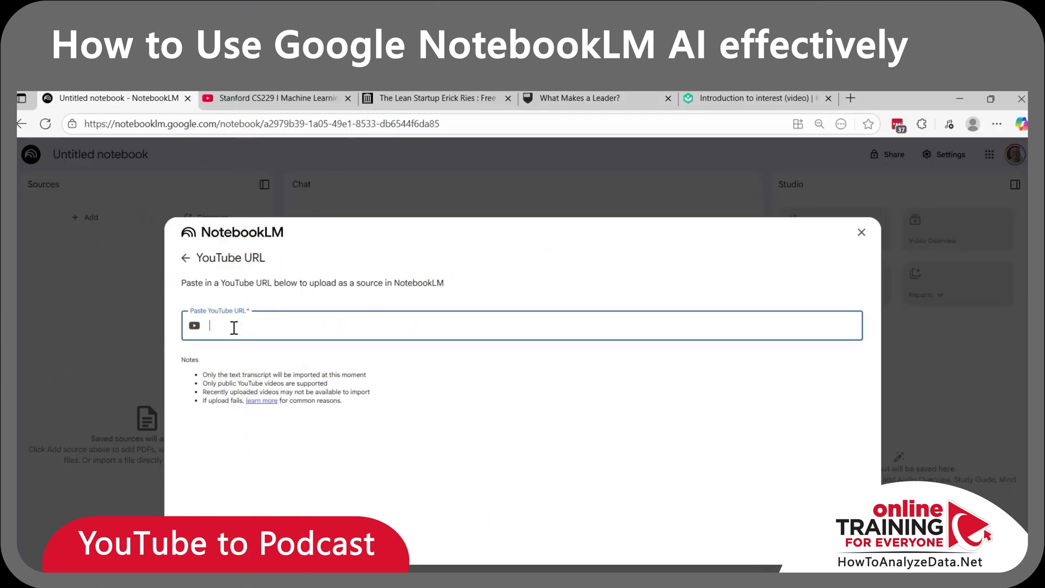
{"action": "type", "text": "https://www.youtube.com/watch?v=9vM4p9NNOTs"}
{"action": "key", "text": "Return"}
{"action": "left_click", "coordinate": [66, 245]}
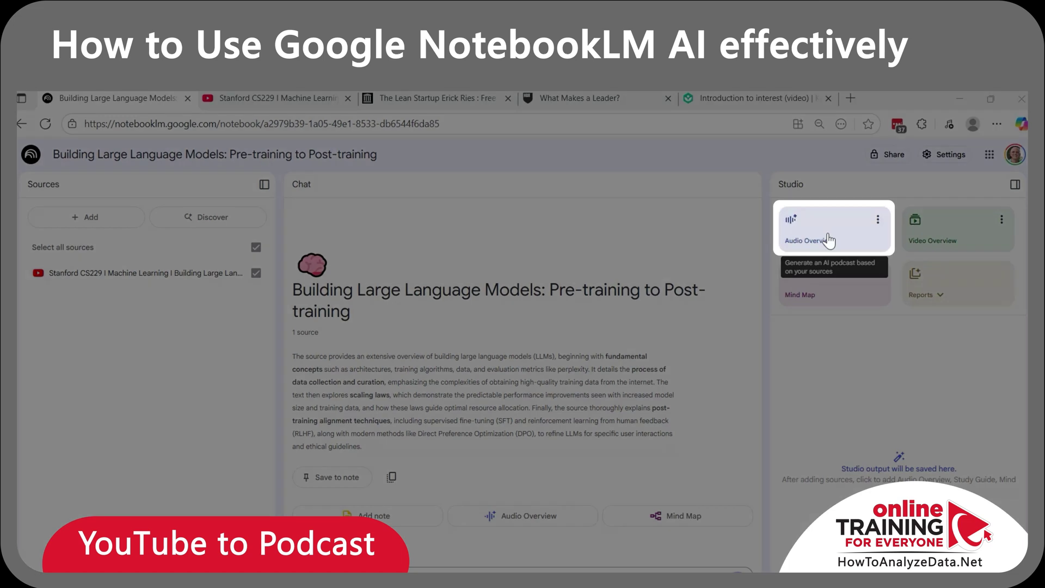
Generate the 'Decoding LLMs' audio overview podcast from the lecture and start playing it.
{"action": "left_click", "coordinate": [829, 240]}
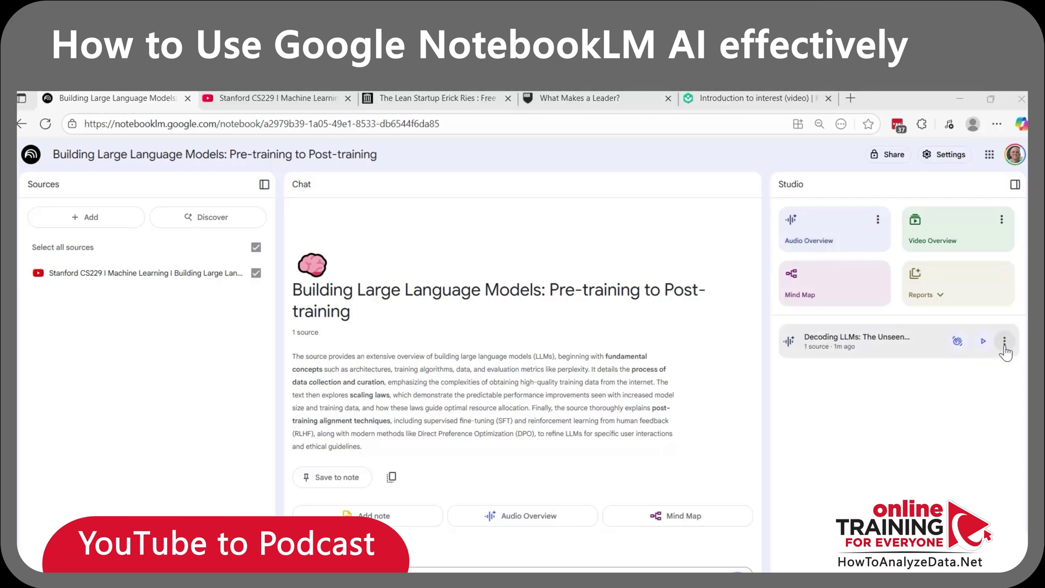
{"action": "left_click", "coordinate": [1005, 343]}
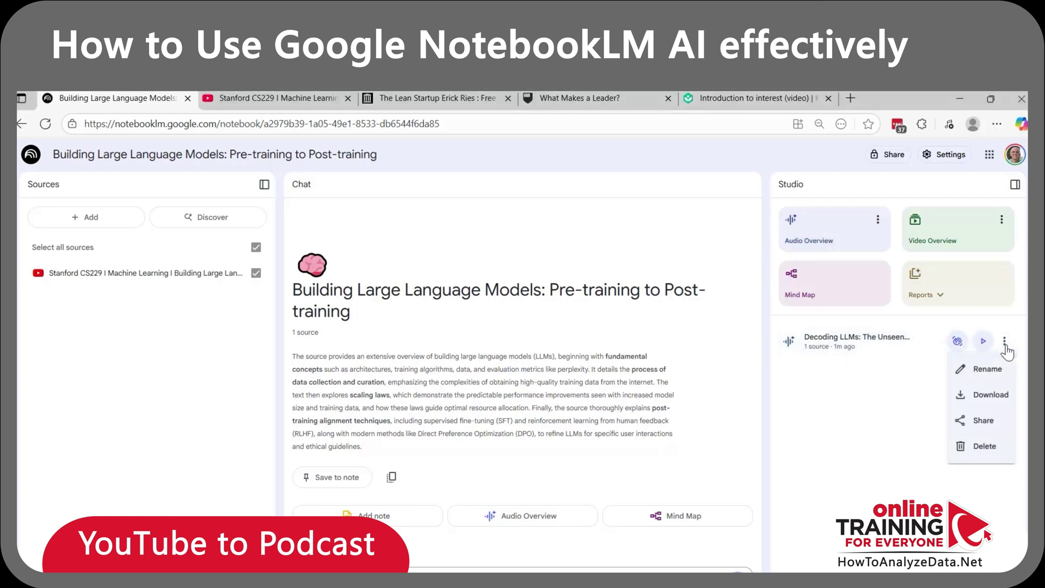
{"action": "left_click", "coordinate": [991, 395]}
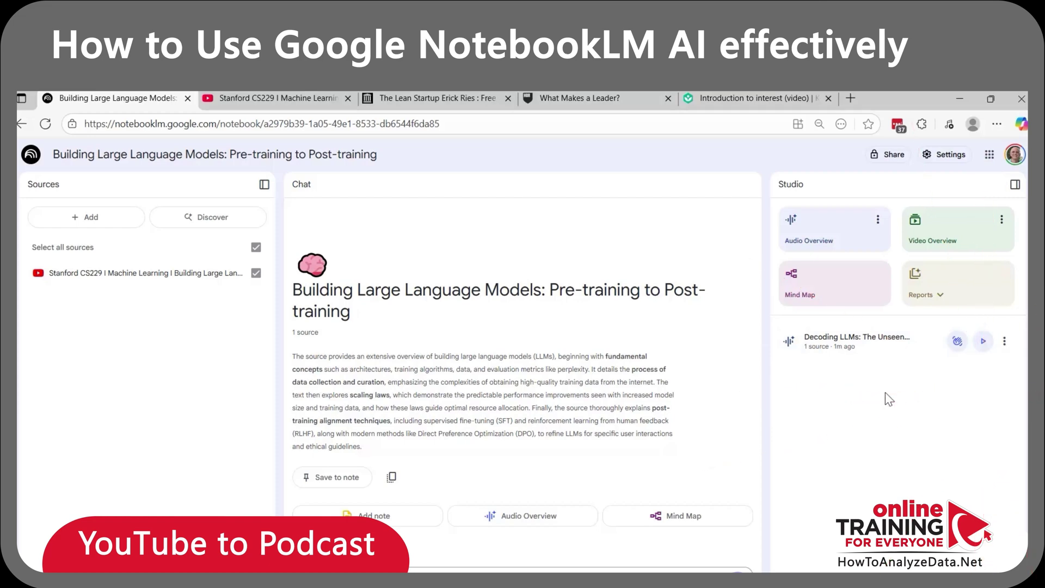
{"action": "left_click", "coordinate": [984, 343]}
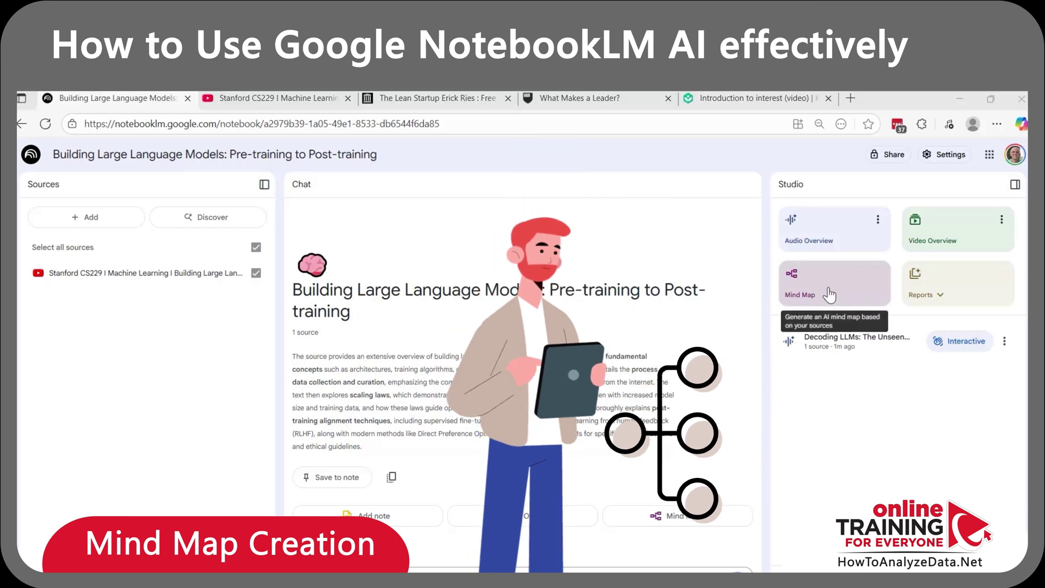
Generate the lecture mind map, unfold Key Components, Evaluation and Systems, then expand all.
{"action": "left_click", "coordinate": [829, 293]}
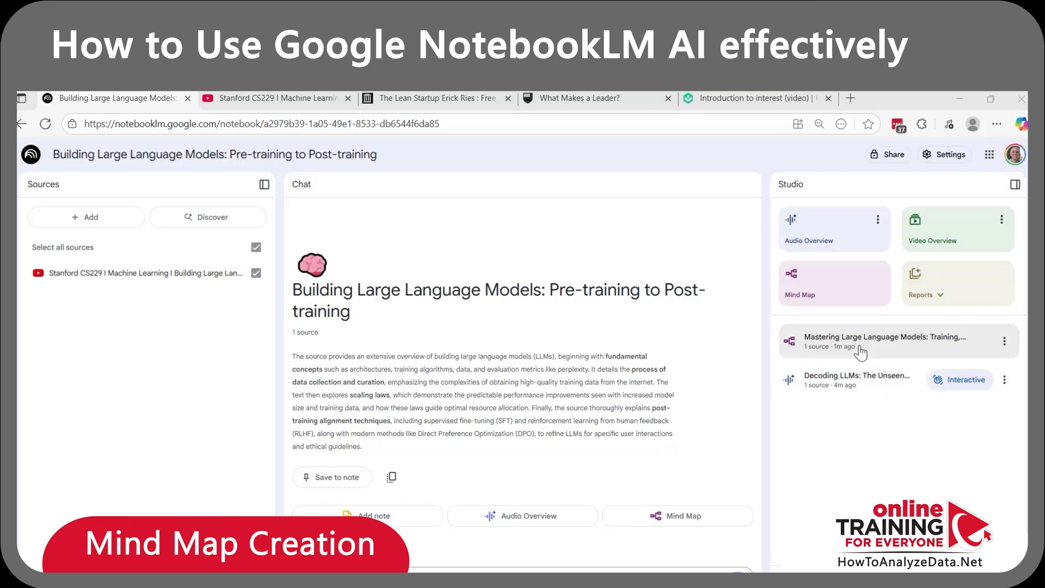
{"action": "left_click", "coordinate": [861, 349]}
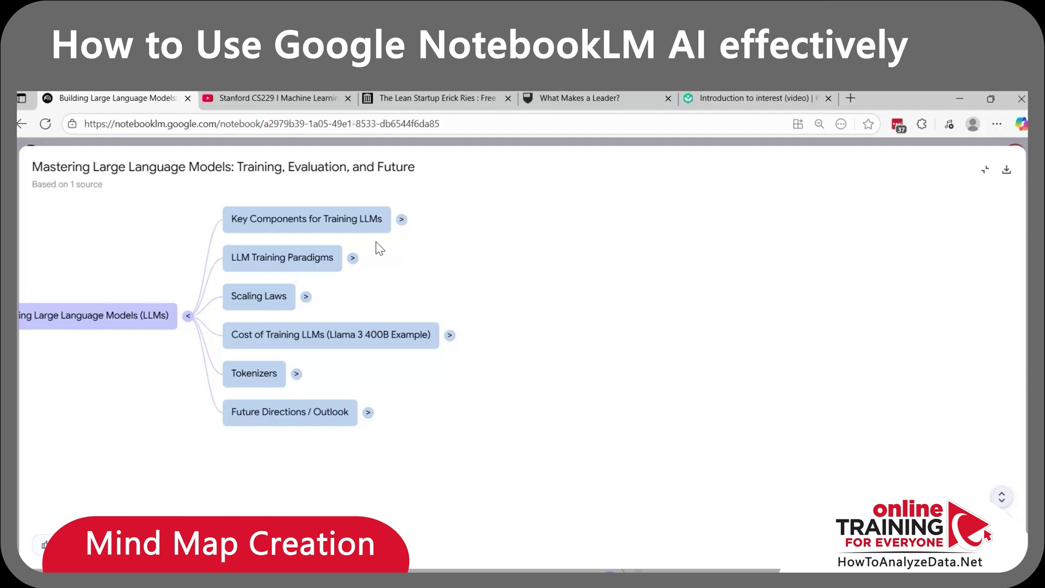
{"action": "left_click", "coordinate": [402, 221]}
{"action": "left_click", "coordinate": [739, 397]}
{"action": "left_click", "coordinate": [276, 369]}
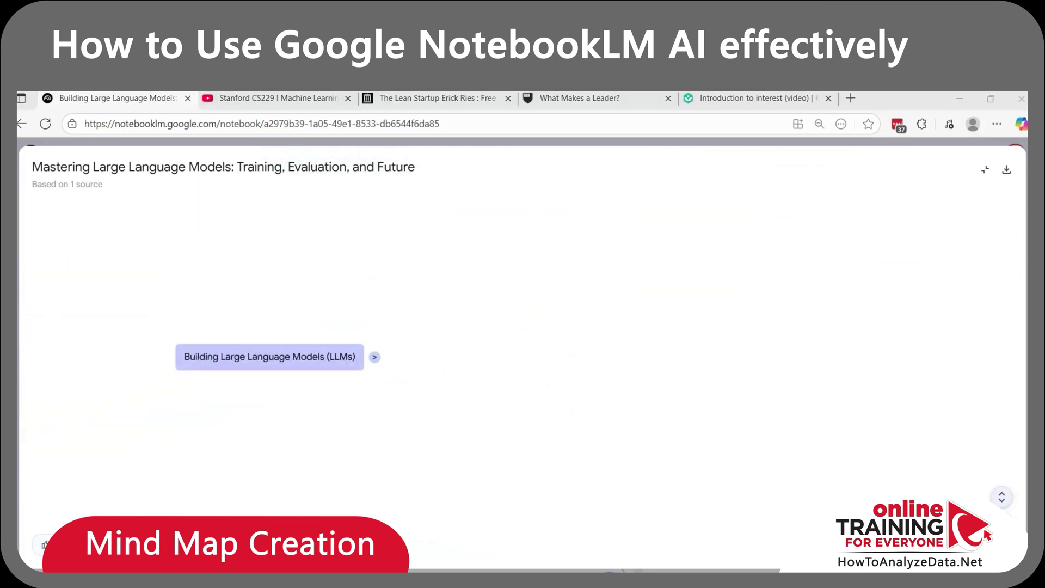
{"action": "left_click", "coordinate": [1001, 498]}
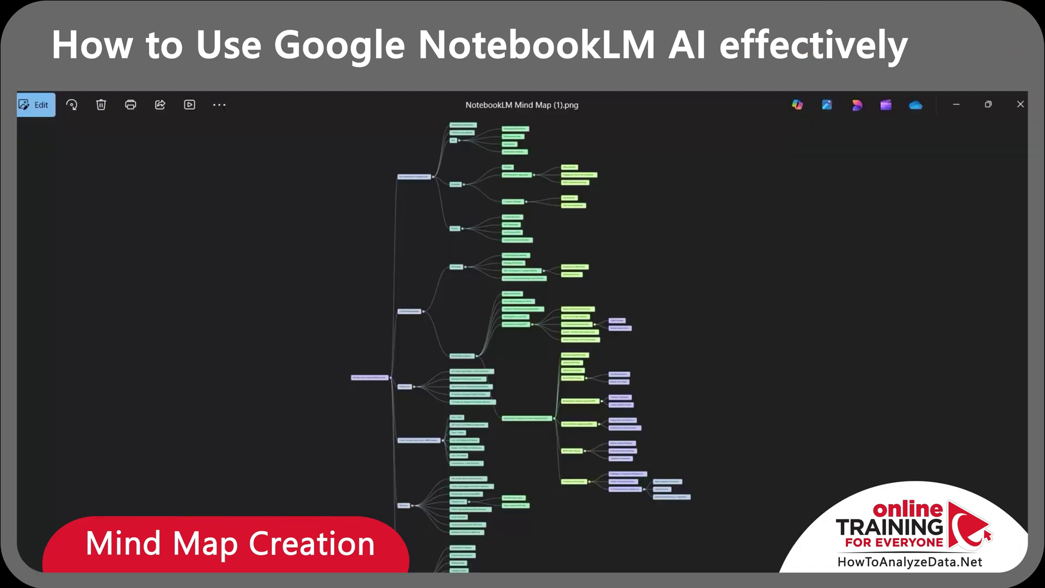
{"action": "scroll", "coordinate": [534, 490], "scroll_direction": "up", "scroll_amount": 5}
{"action": "scroll", "coordinate": [534, 490], "scroll_direction": "up", "scroll_amount": 10}
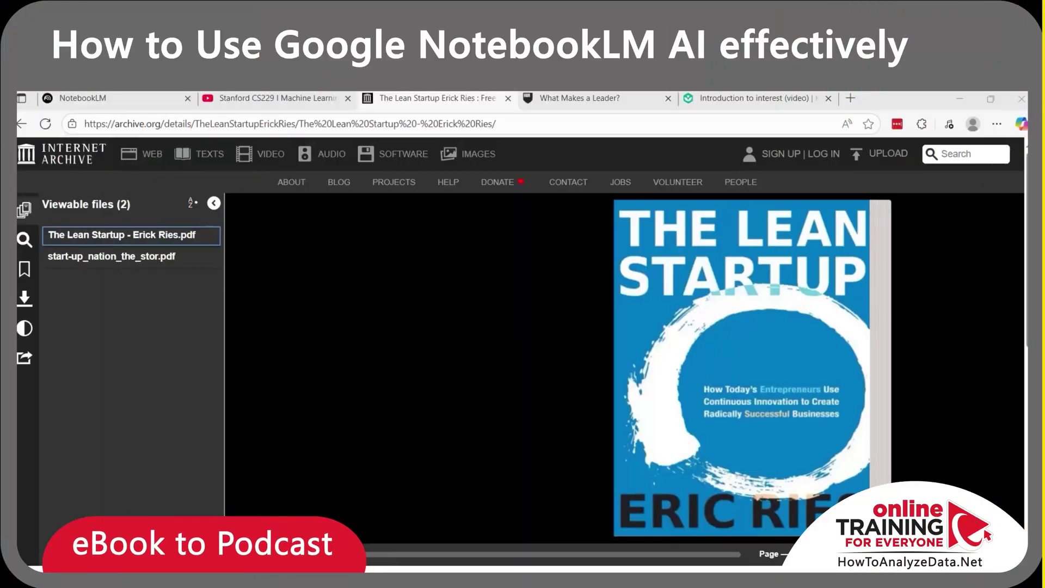
{"action": "scroll", "coordinate": [1026, 433], "scroll_direction": "down", "scroll_amount": 6}
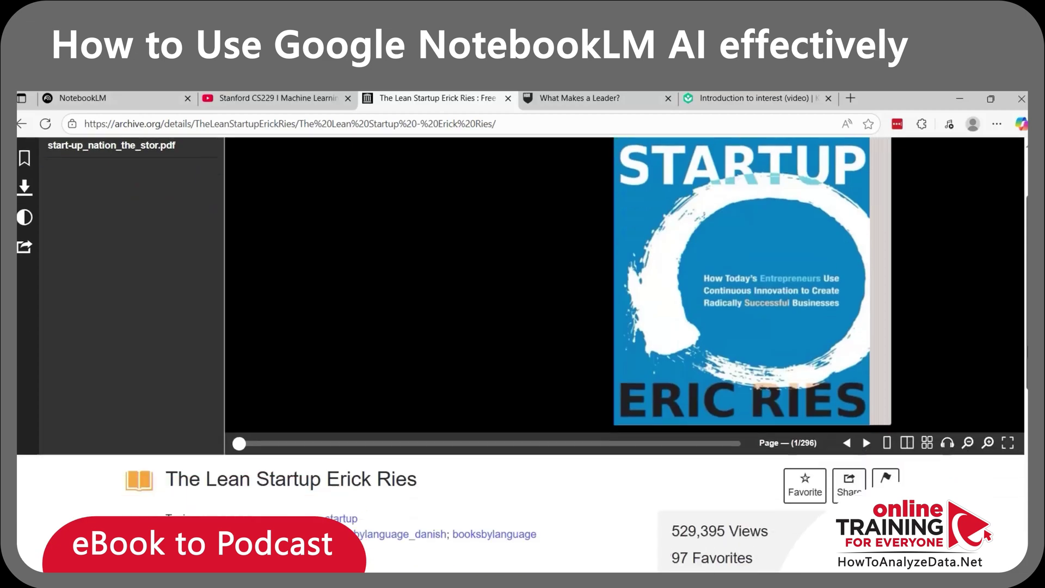
{"action": "scroll", "coordinate": [1026, 435], "scroll_direction": "down", "scroll_amount": 1}
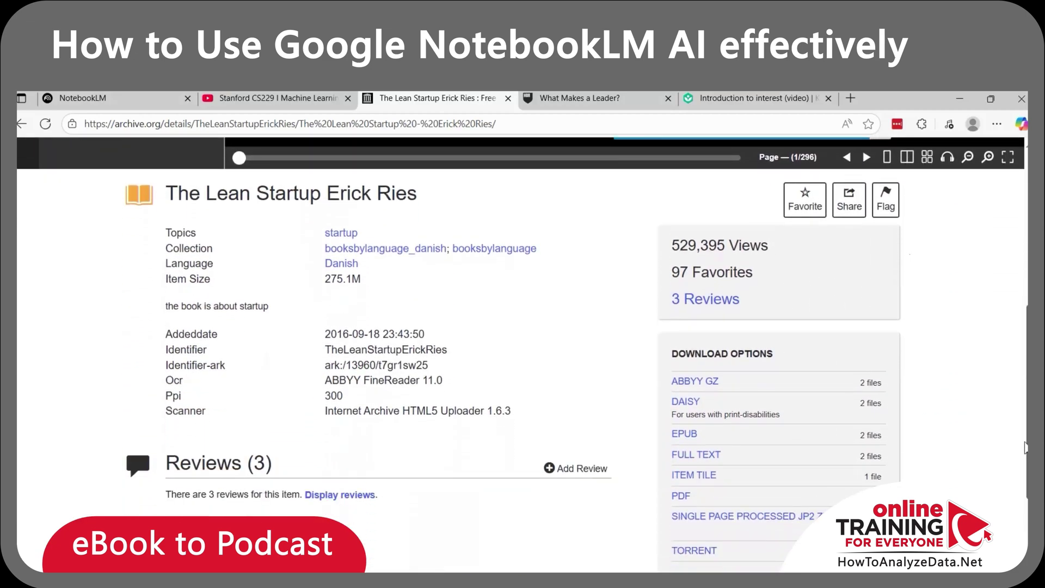
{"action": "scroll", "coordinate": [1026, 447], "scroll_direction": "up", "scroll_amount": 8}
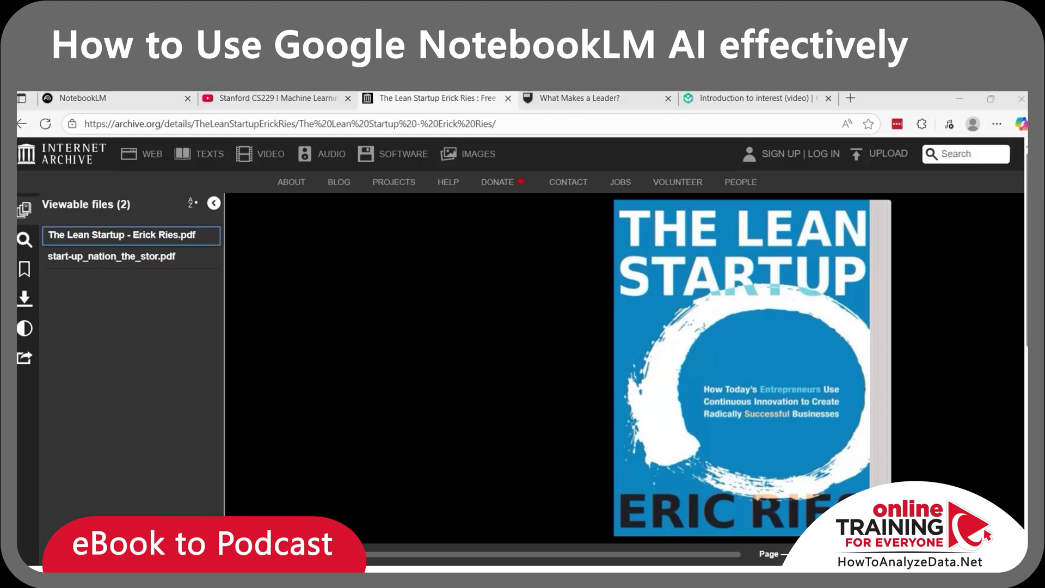
Start a new notebook and paste The Lean Startup eBook's web address as a website source.
{"action": "left_click", "coordinate": [180, 496]}
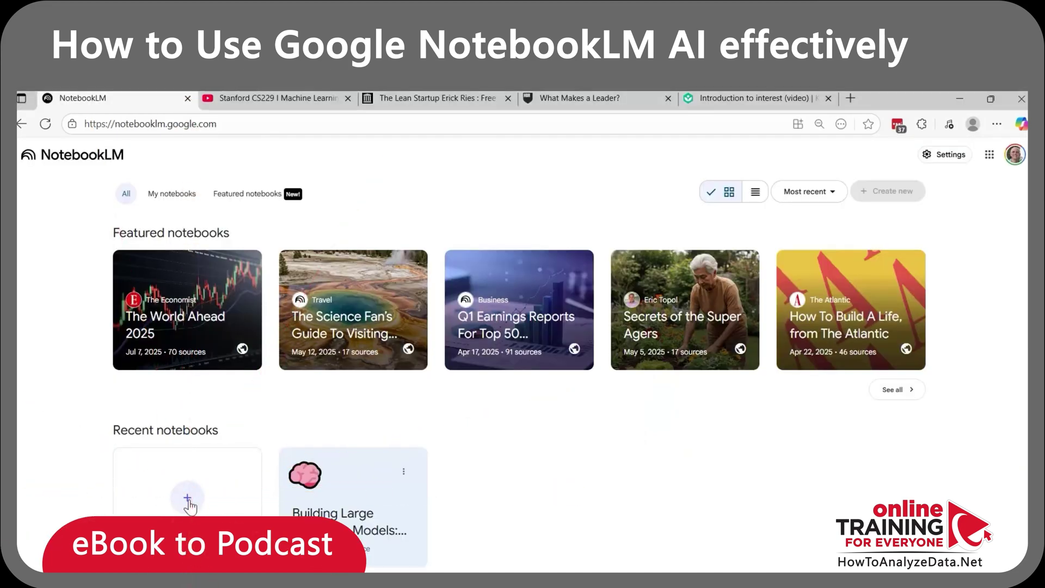
{"action": "left_click", "coordinate": [453, 521]}
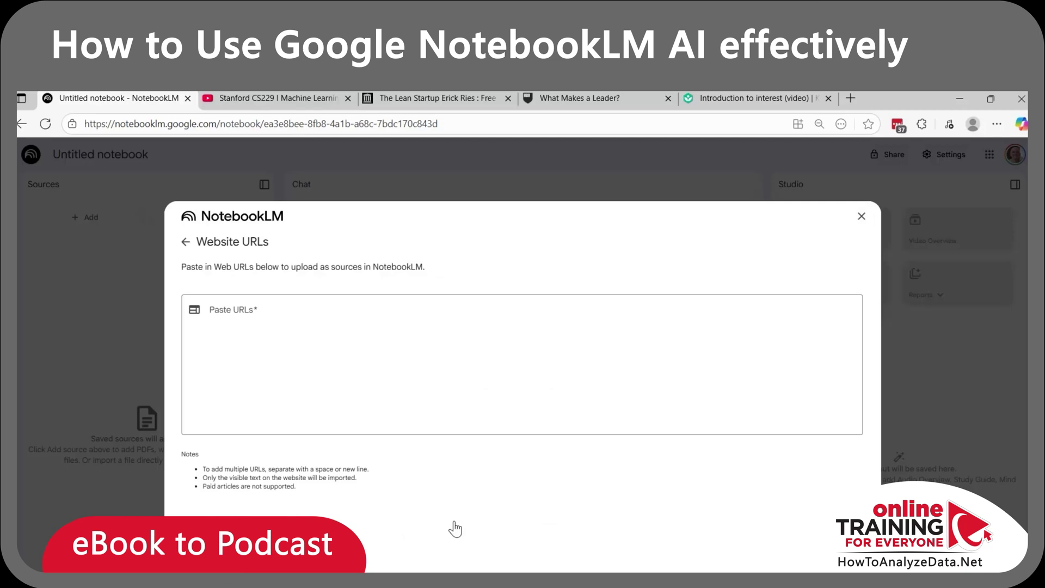
{"action": "left_click", "coordinate": [248, 305]}
{"action": "type", "text": "https://archive.org/details/TheLeanStartupErickRies/The%20Lean%20Startup%20-%20Erick%20Ries/https://www.youtube.com/watch?v=9vM4p9NN0Ts"}
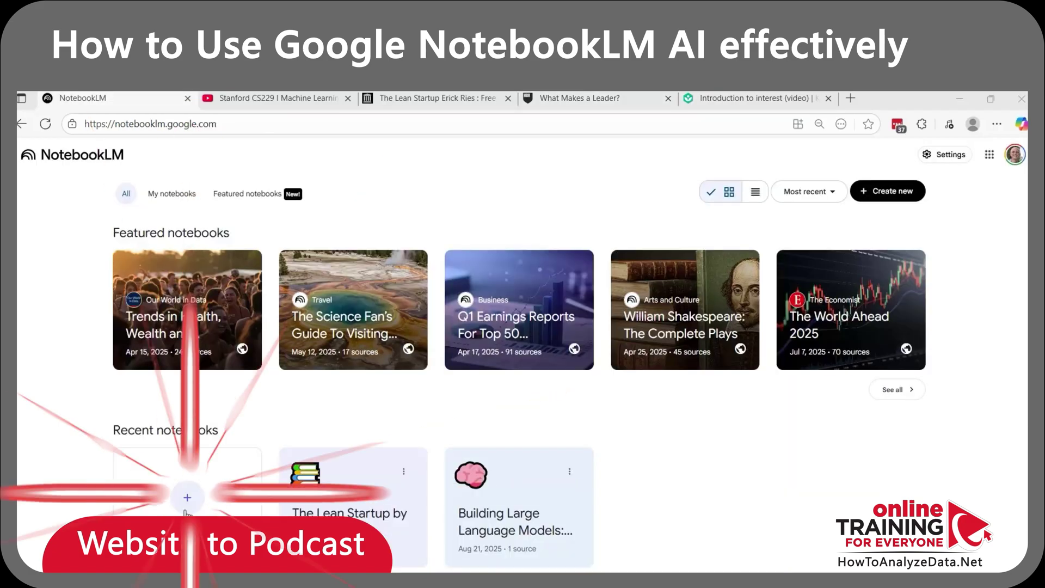
Start another notebook and paste the HBR leadership article's web address as a website source.
{"action": "left_click", "coordinate": [191, 500]}
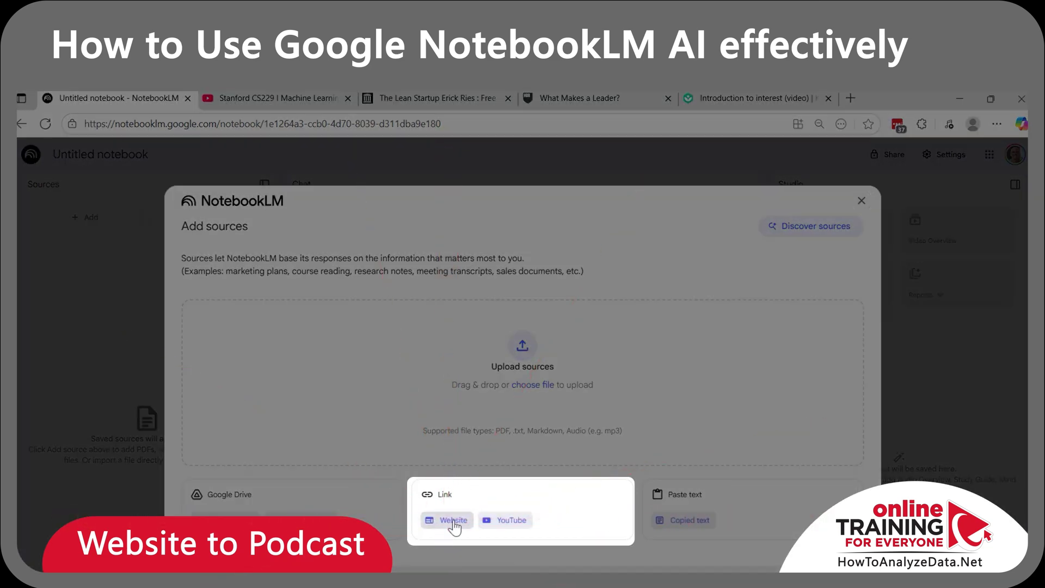
{"action": "left_click", "coordinate": [455, 521]}
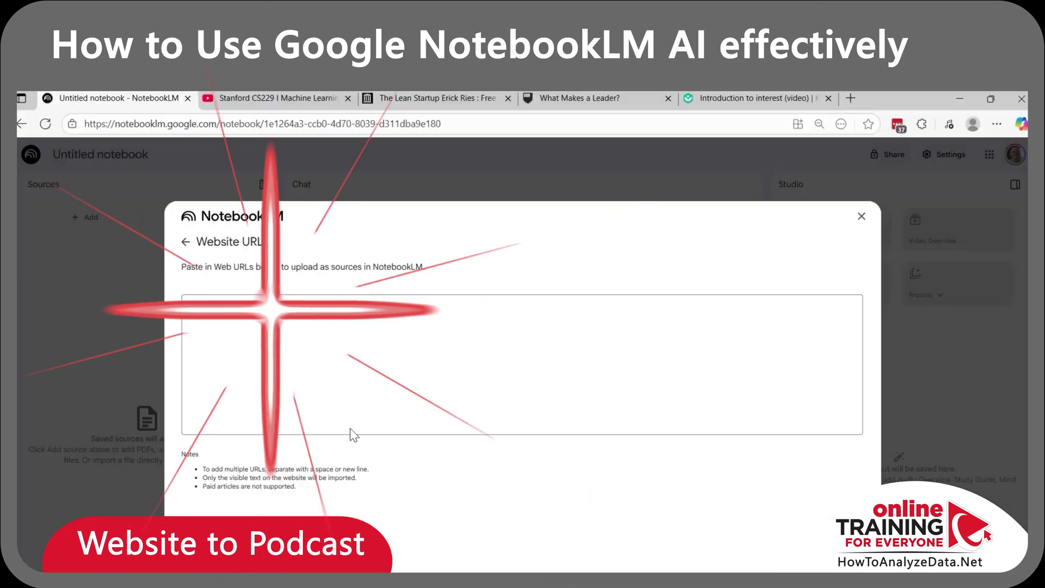
{"action": "left_click", "coordinate": [250, 310]}
{"action": "type", "text": "https://hbr.org/2004/01/what-makes-a-leader"}
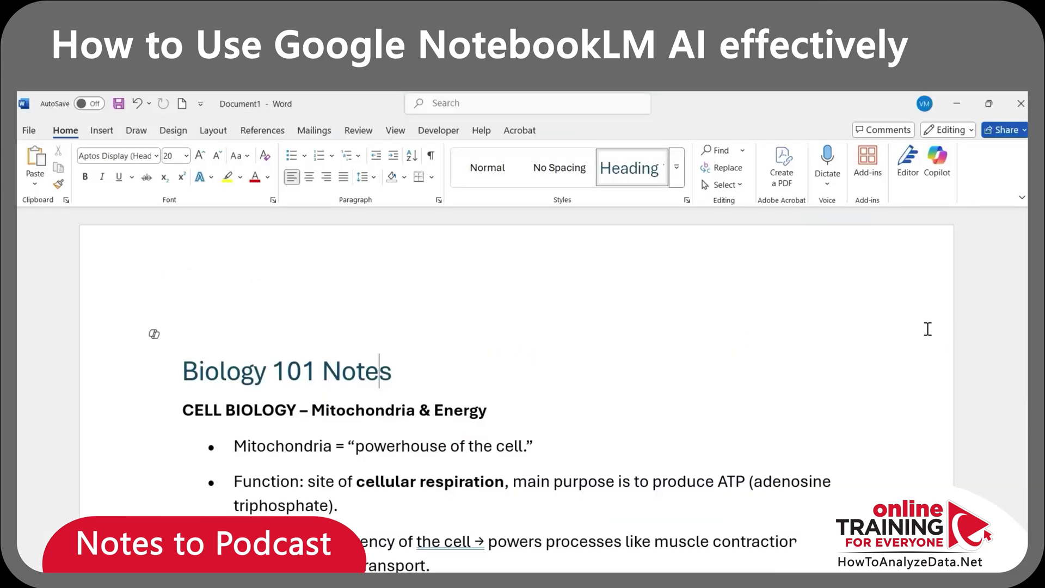
{"action": "scroll", "coordinate": [928, 328], "scroll_direction": "down", "scroll_amount": 15}
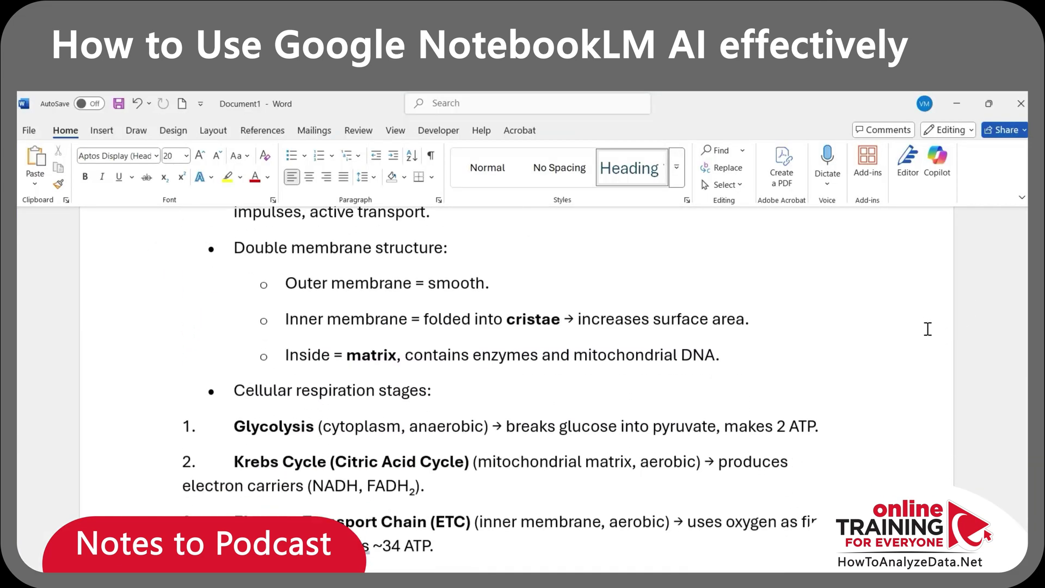
{"action": "scroll", "coordinate": [928, 329], "scroll_direction": "down", "scroll_amount": 4}
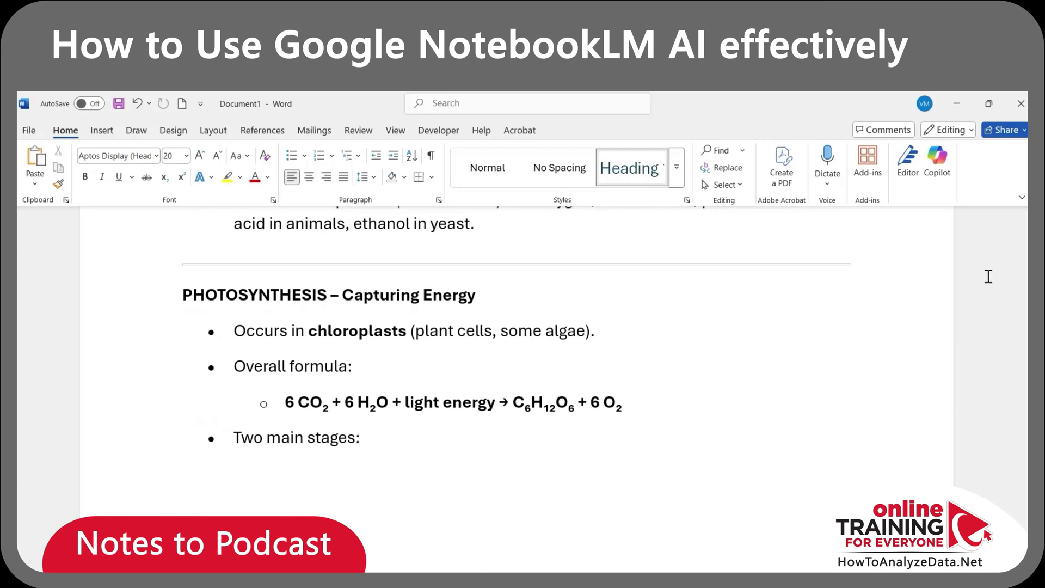
{"action": "scroll", "coordinate": [927, 329], "scroll_direction": "down", "scroll_amount": 20}
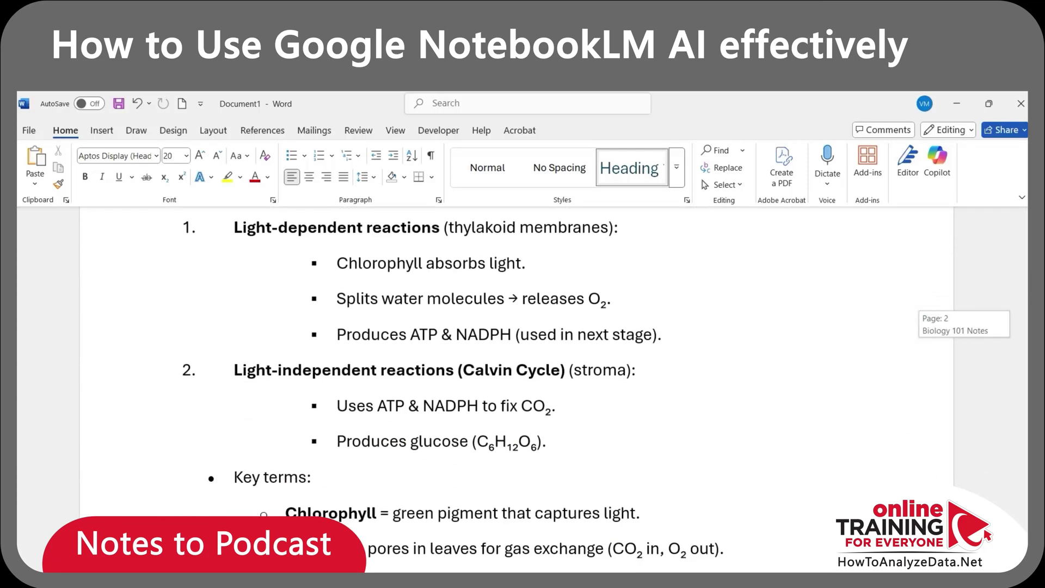
{"action": "scroll", "coordinate": [517, 390], "scroll_direction": "down", "scroll_amount": 15}
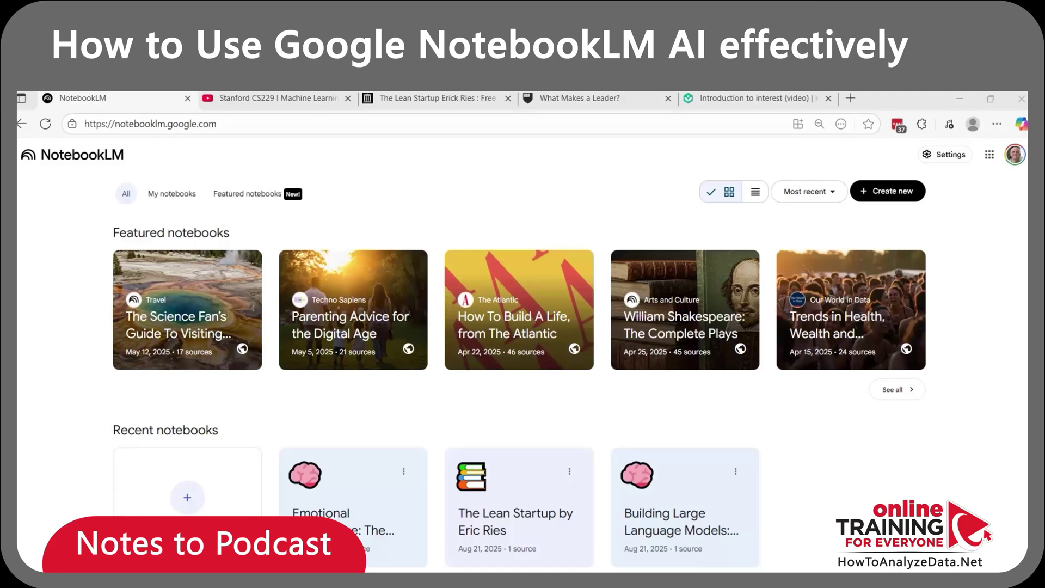
Create a notebook from the pasted biology notes as copied text and generate its audio overview.
{"action": "left_click", "coordinate": [187, 497]}
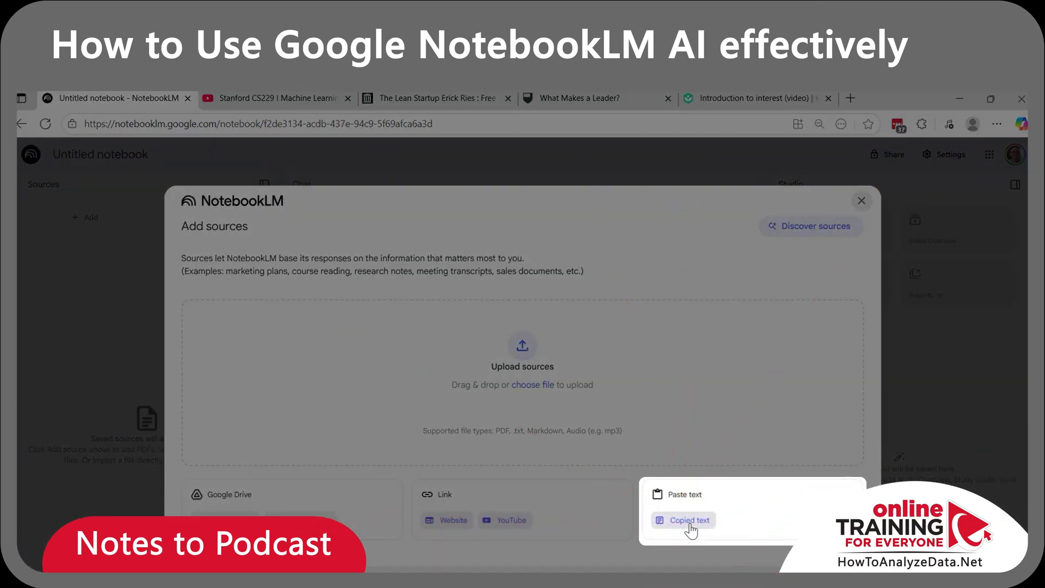
{"action": "left_click", "coordinate": [687, 521]}
{"action": "left_click", "coordinate": [212, 366]}
{"action": "right_click", "coordinate": [212, 367]}
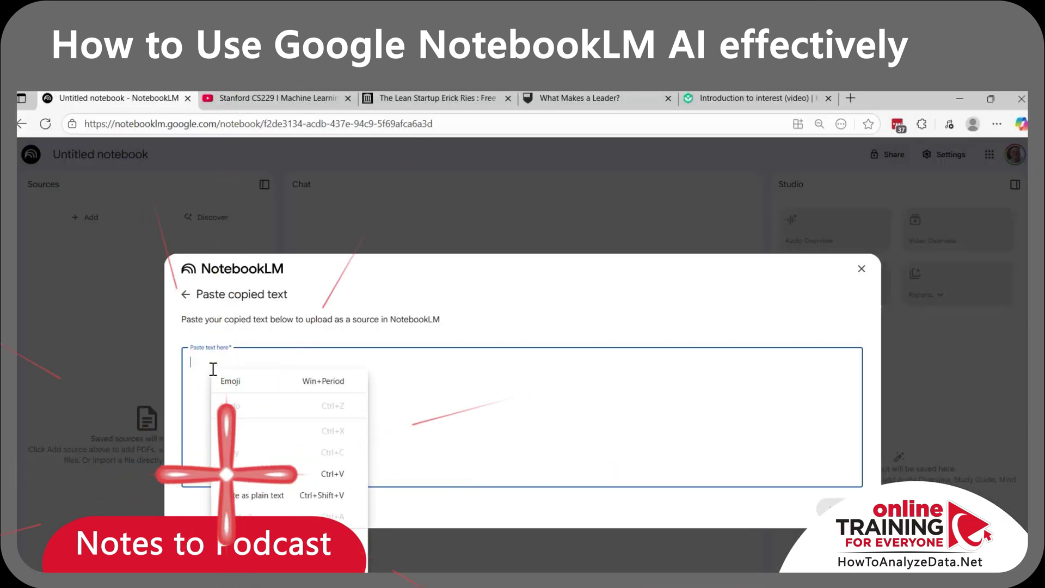
{"action": "left_click", "coordinate": [243, 467]}
{"action": "left_click", "coordinate": [841, 505]}
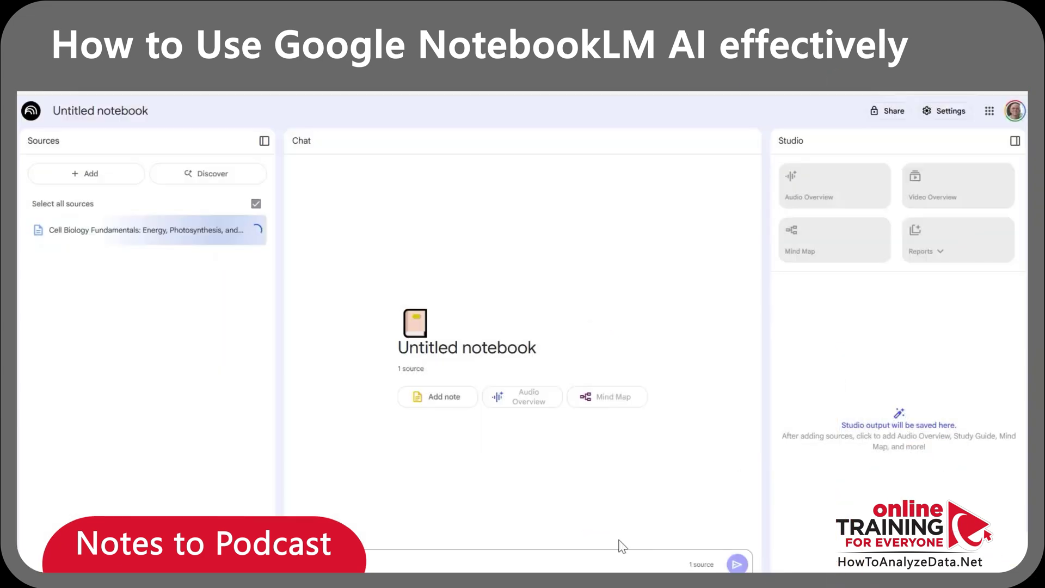
{"action": "left_click", "coordinate": [817, 192]}
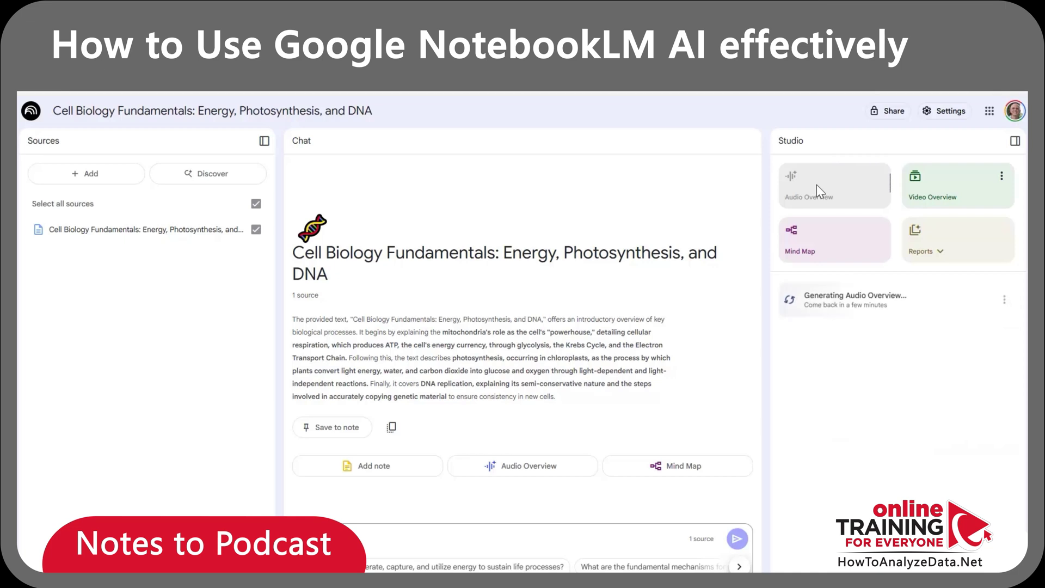